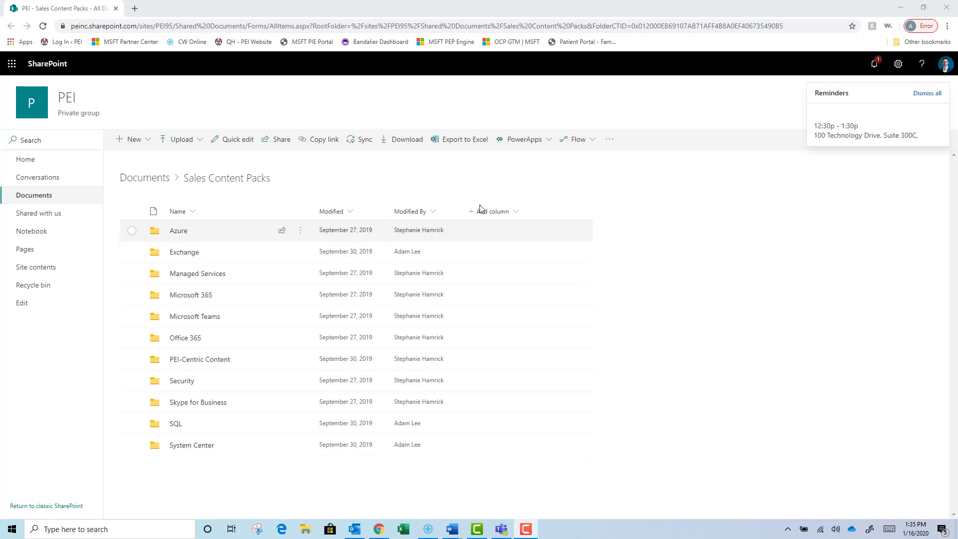
Sync the PEI - Sales Content Packs library, letting the browser launch OneDrive
click(356, 139)
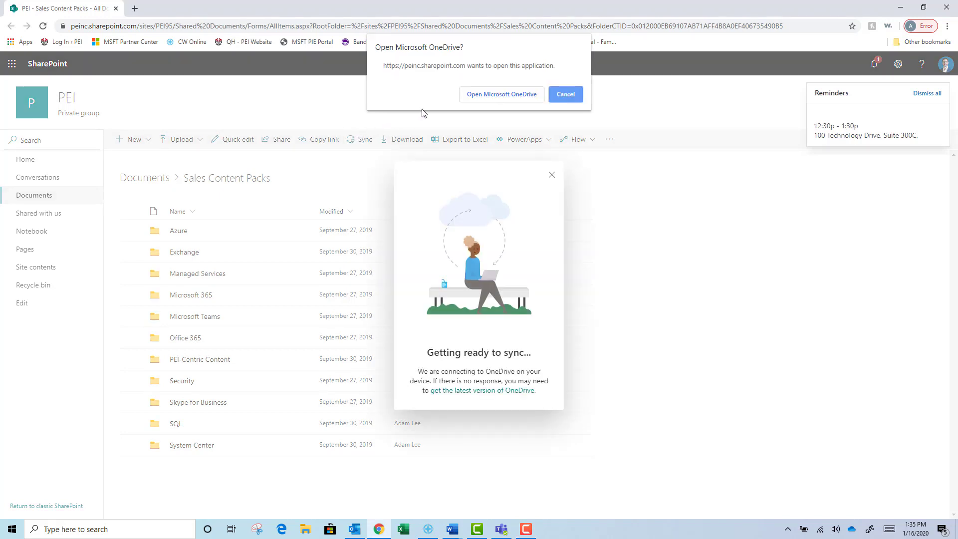
click(481, 96)
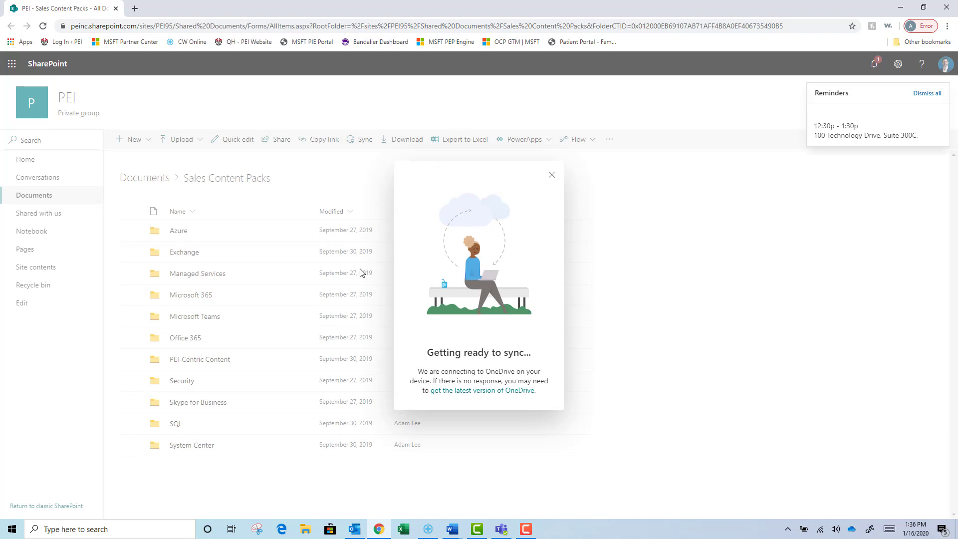
Check the synced PEI - Sales Content Packs folder in File Explorer, then bring up its options menu
click(306, 530)
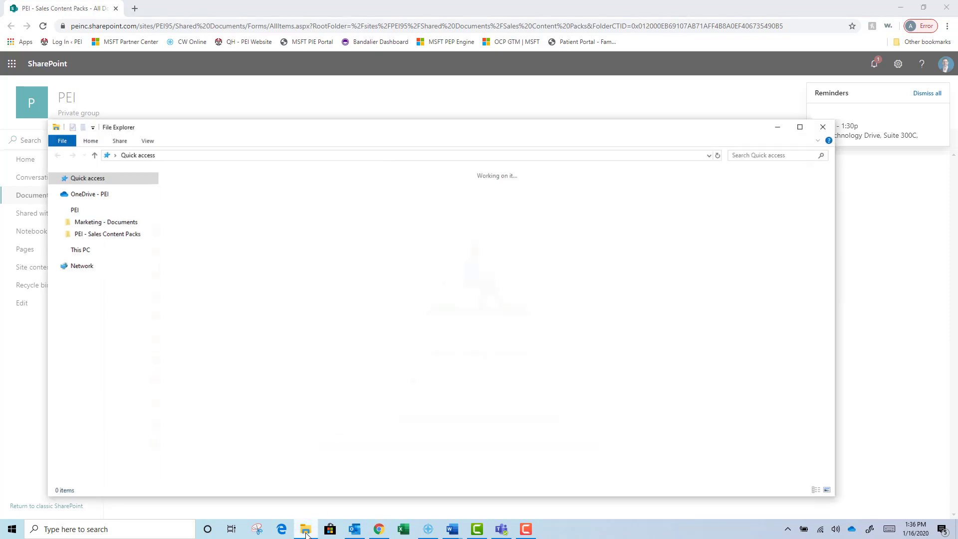
click(76, 212)
double_click(199, 195)
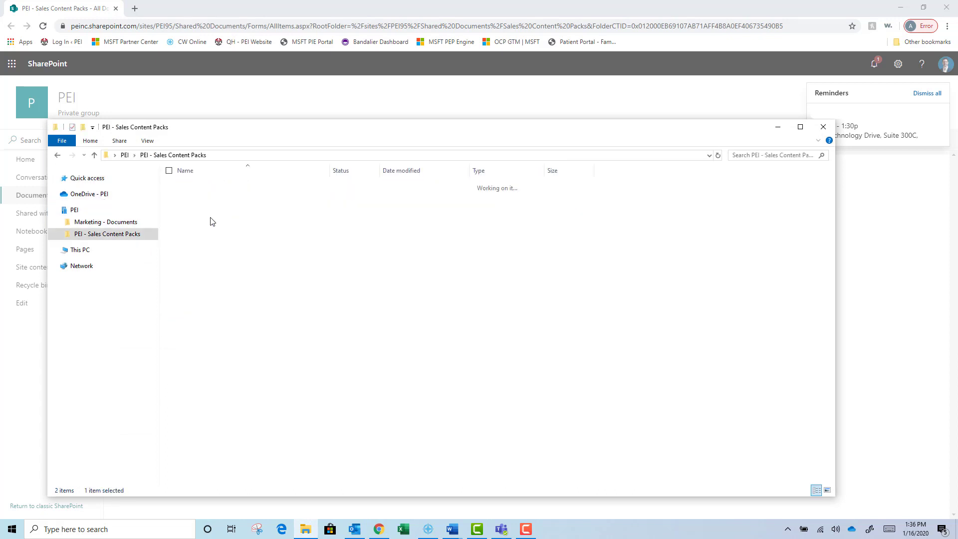
drag(48, 288, 334, 280)
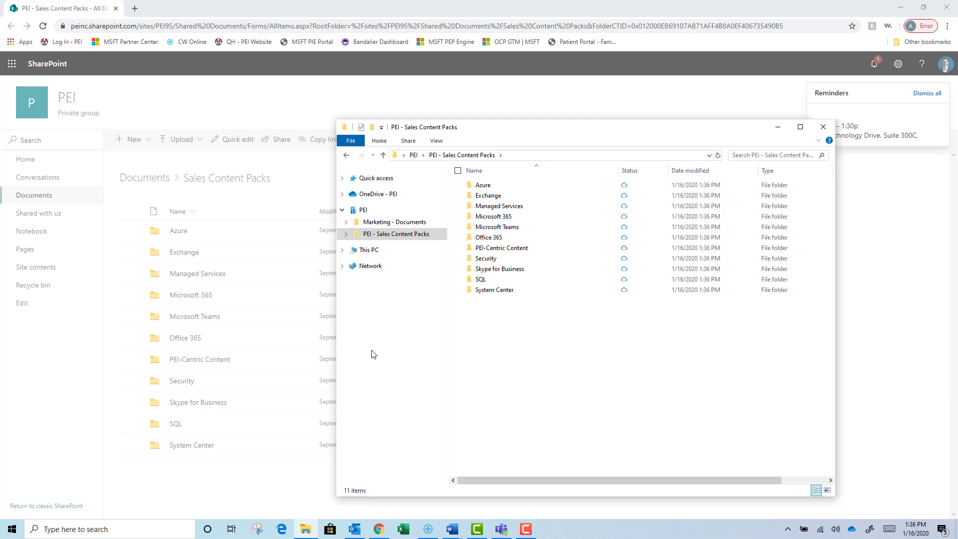
click(348, 155)
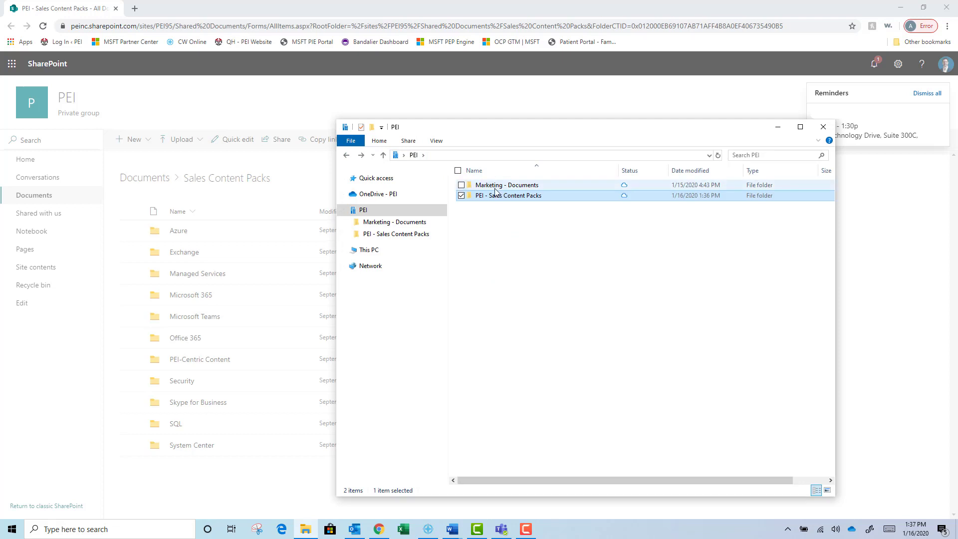
right_click(498, 200)
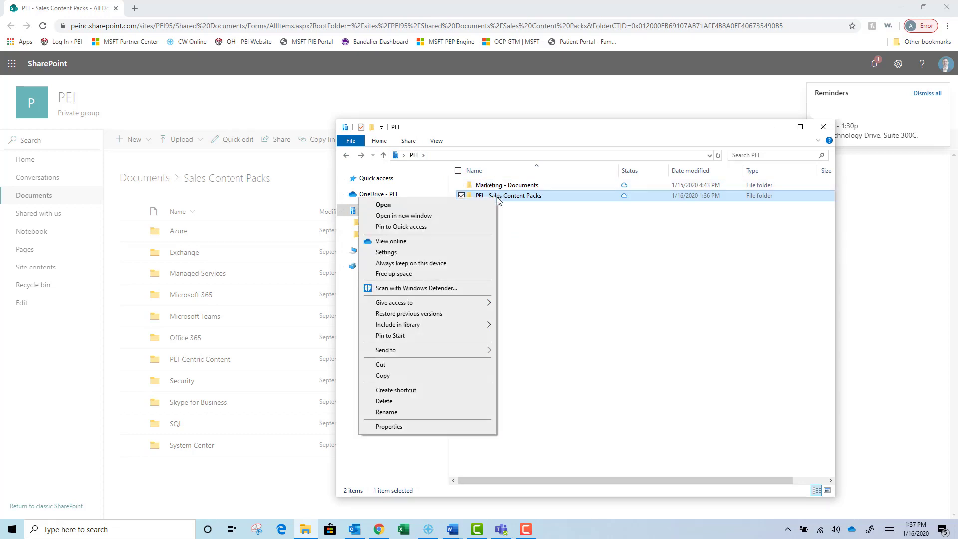
In OneDrive settings, choose Stop sync for PEI - Sales Content Packs
click(460, 252)
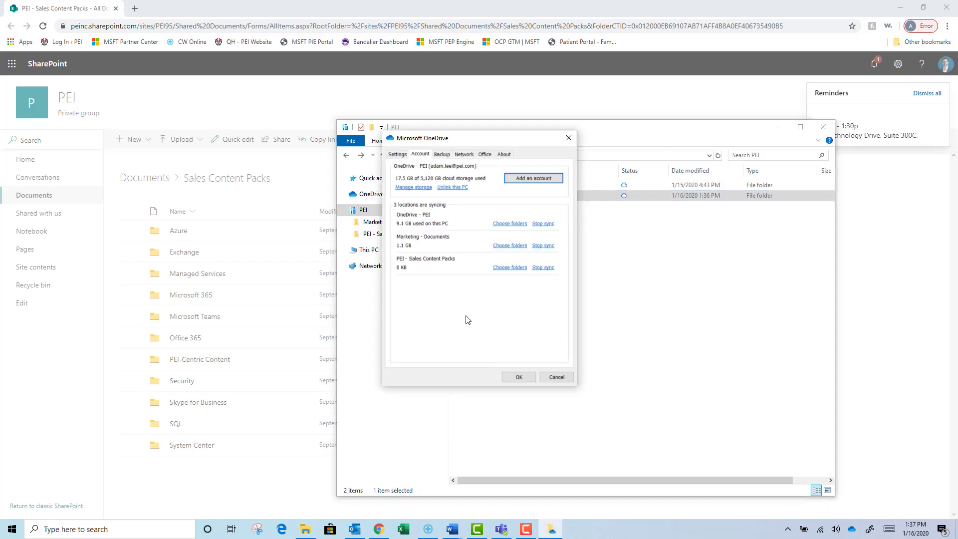
click(543, 268)
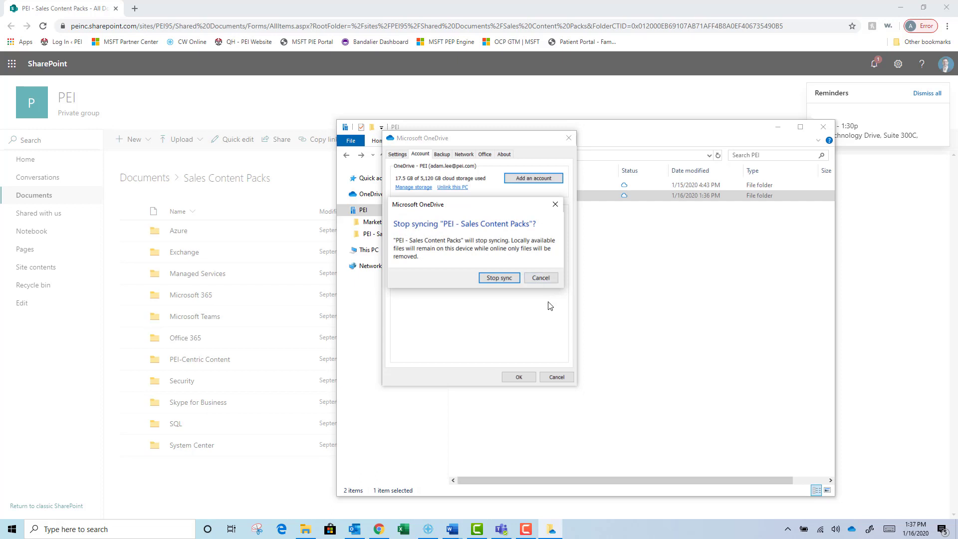